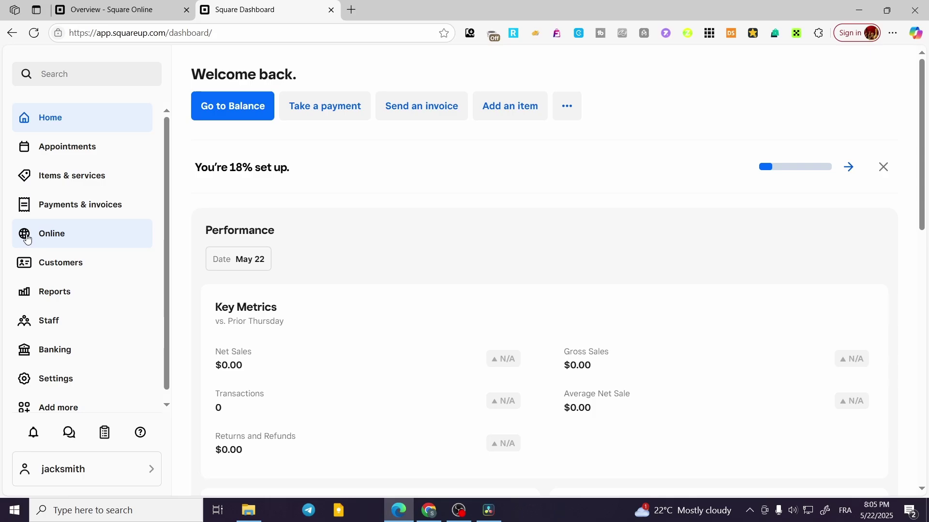
Expand the Online section in the sidebar to list Online store and Sales channels
{"action": "left_click", "coordinate": [45, 238]}
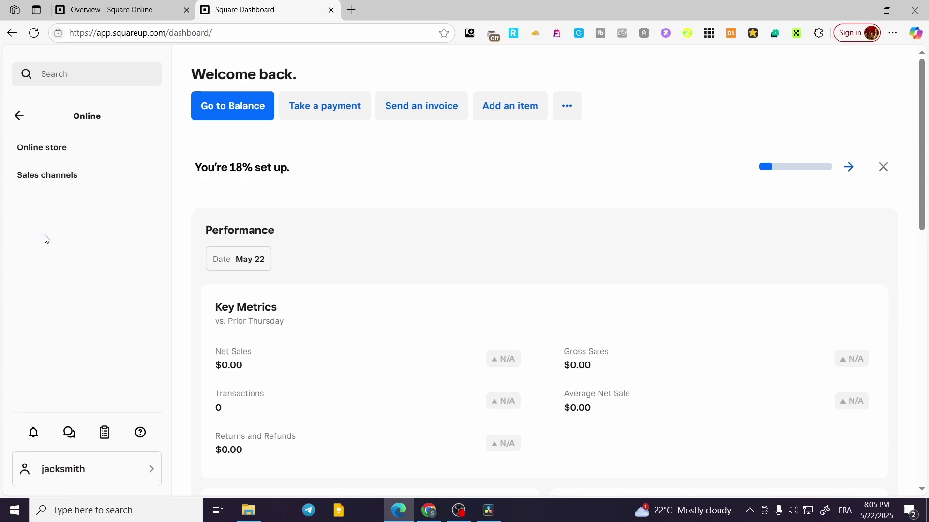
Go to Online store and load the Square Online site Overview with its setup checklist
{"action": "left_click", "coordinate": [34, 155]}
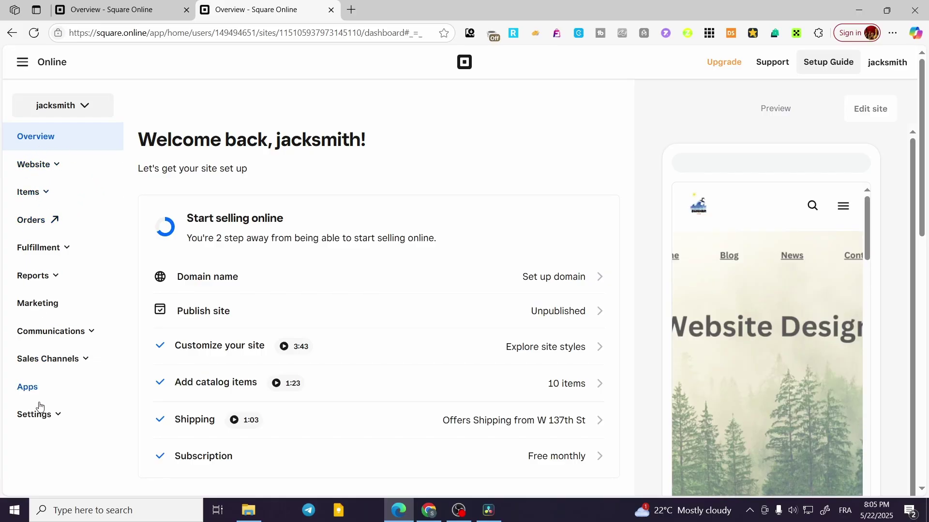
Expand Items in the Square Online sidebar to reach the Item library
{"action": "left_click", "coordinate": [29, 192]}
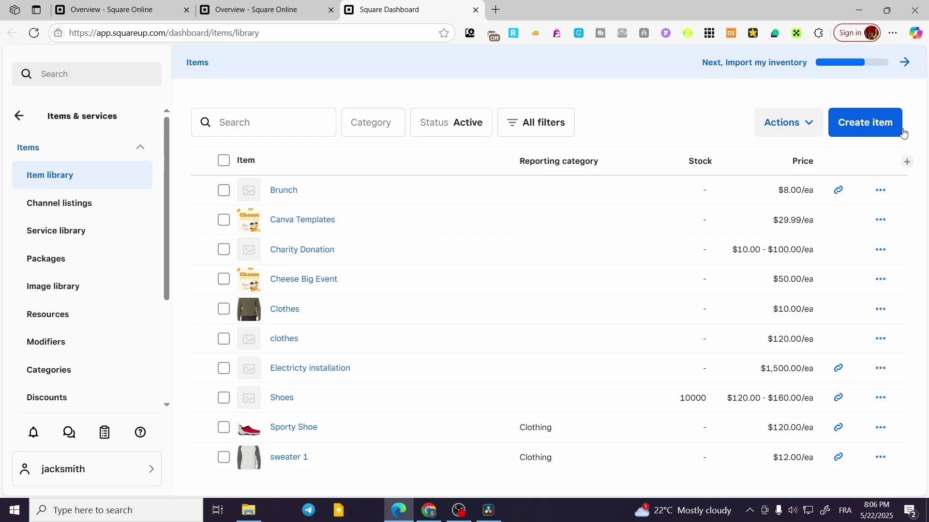
Start a new item, look through the item types, and keep Physical good
{"action": "left_click", "coordinate": [857, 127]}
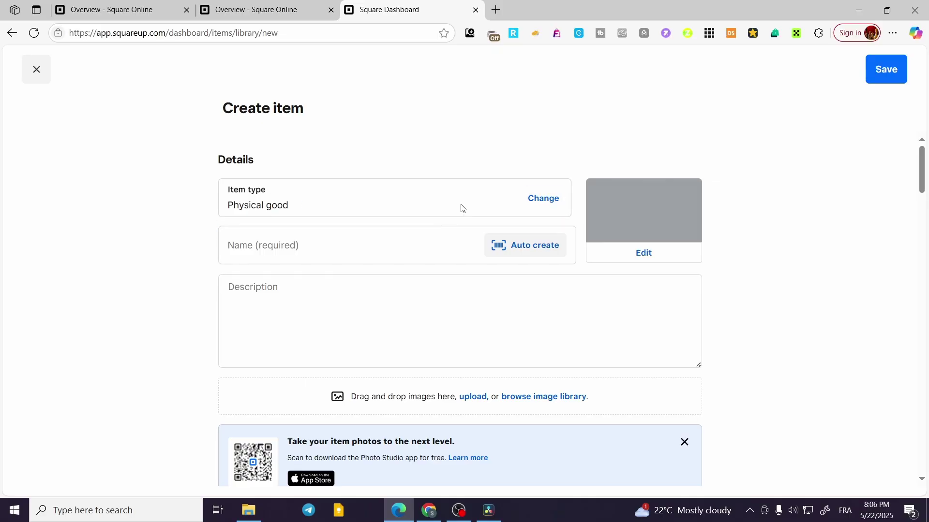
{"action": "left_click", "coordinate": [556, 198]}
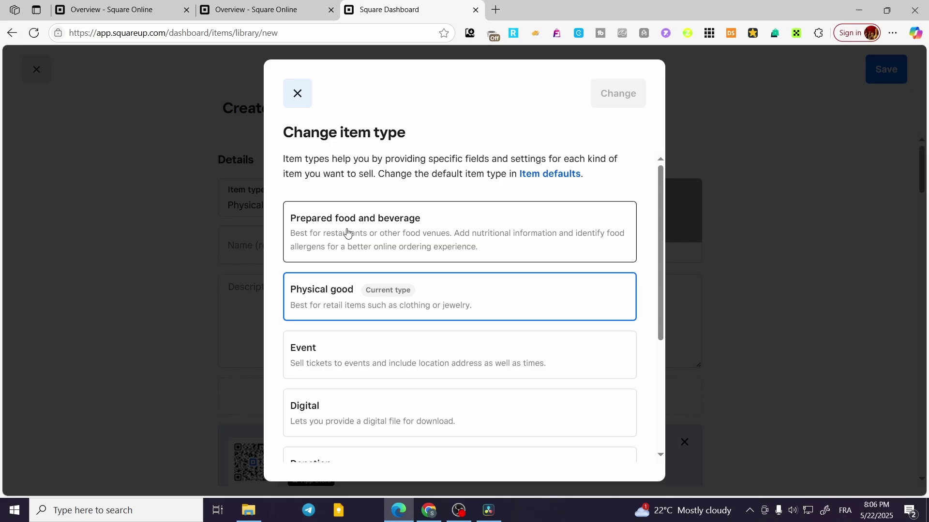
{"action": "scroll", "coordinate": [410, 233], "scroll_direction": "down", "scroll_amount": 3}
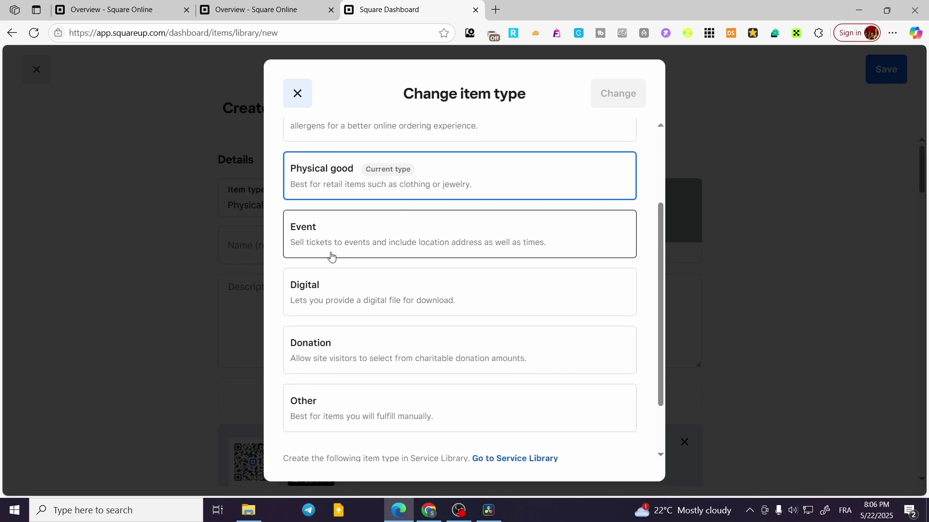
{"action": "scroll", "coordinate": [353, 260], "scroll_direction": "down", "scroll_amount": 2}
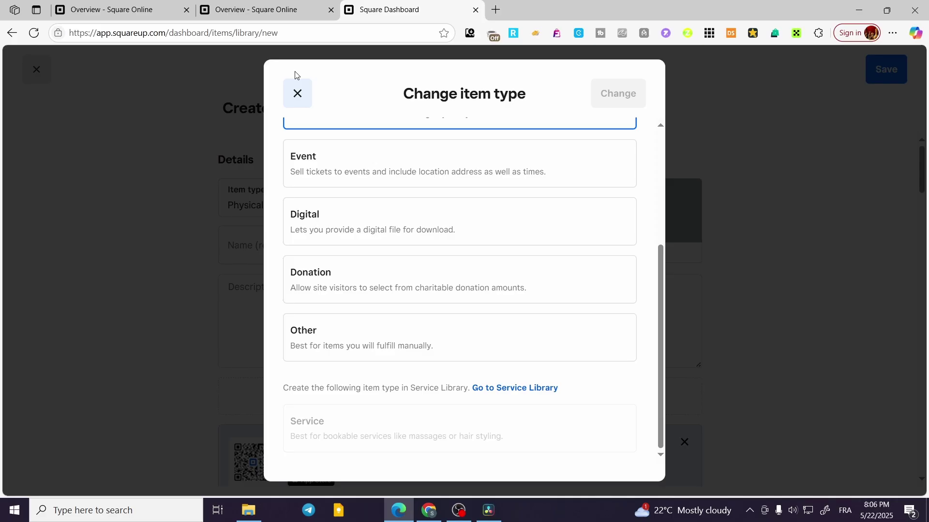
{"action": "scroll", "coordinate": [369, 192], "scroll_direction": "up", "scroll_amount": 5}
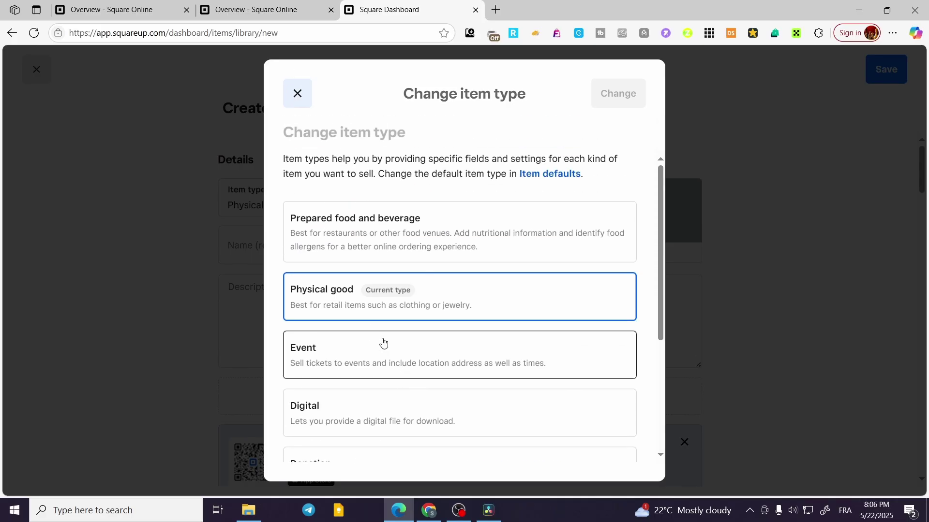
{"action": "left_click", "coordinate": [296, 92]}
{"action": "left_click", "coordinate": [250, 254]}
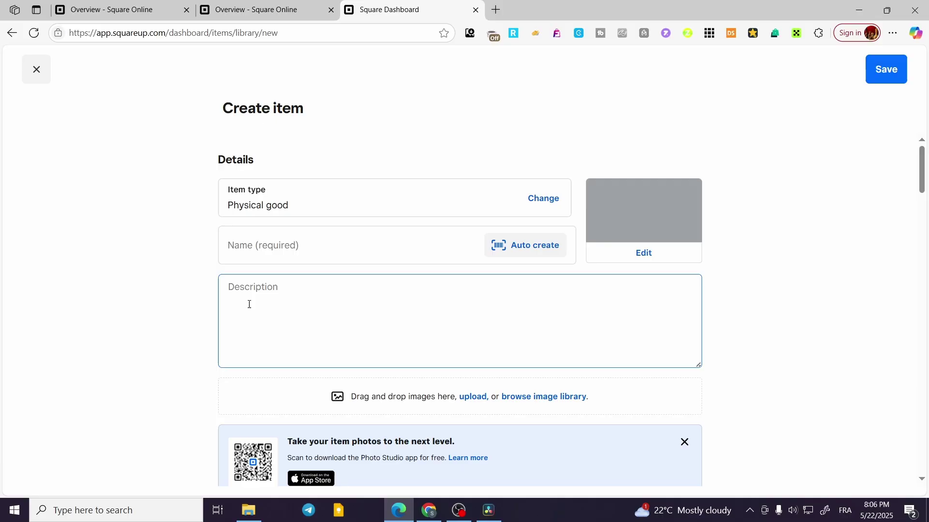
Attach the watch photo from the image library as the item's primary image
{"action": "left_click", "coordinate": [632, 221]}
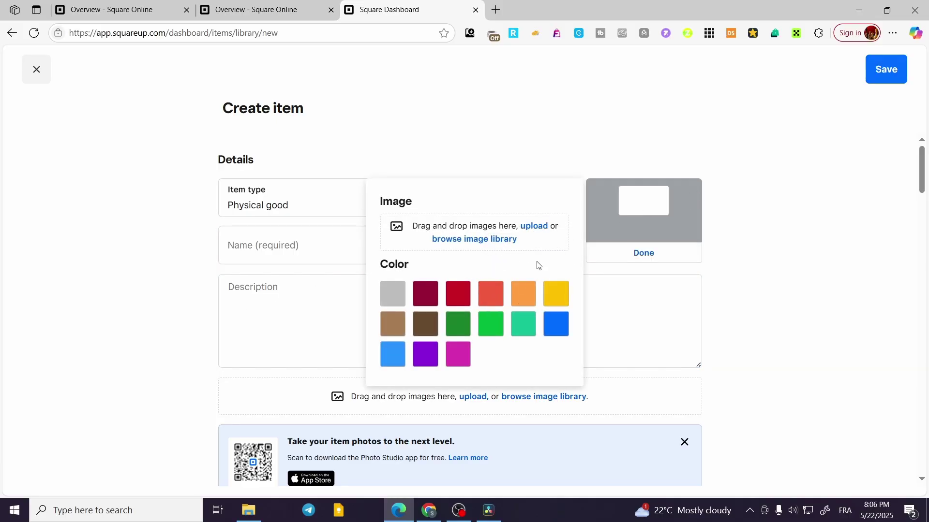
{"action": "left_click", "coordinate": [510, 239]}
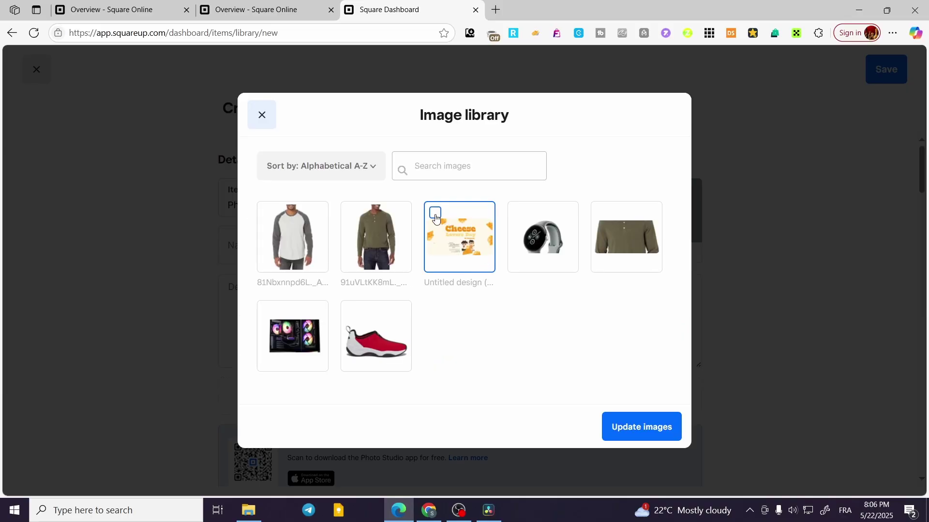
{"action": "left_click", "coordinate": [546, 269]}
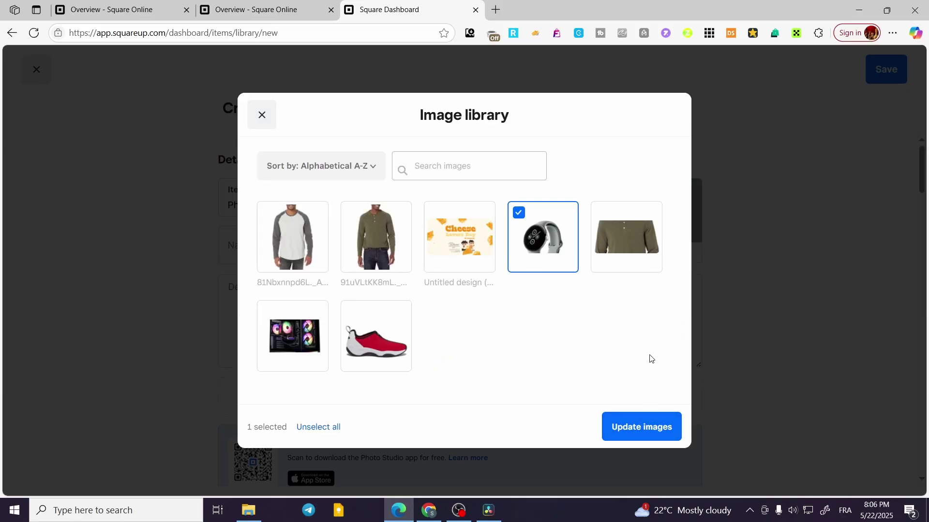
{"action": "left_click", "coordinate": [657, 431]}
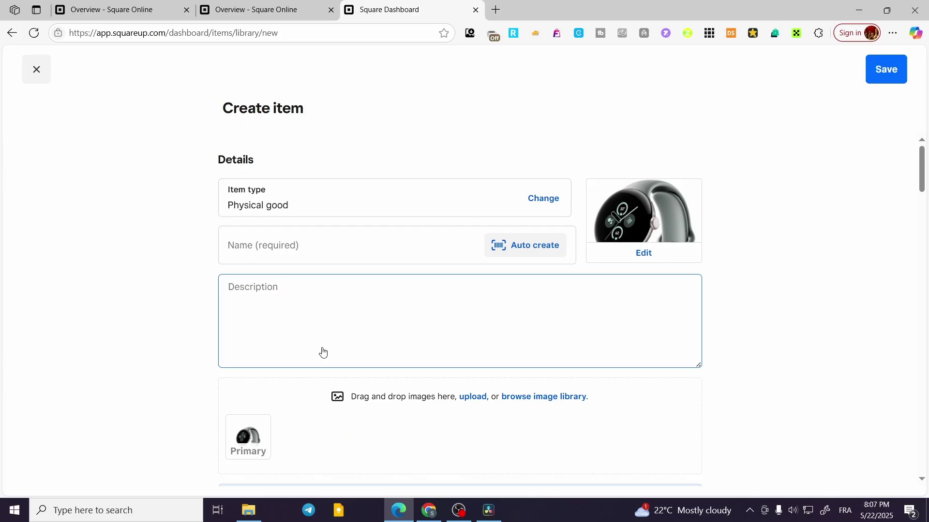
{"action": "scroll", "coordinate": [321, 352], "scroll_direction": "down", "scroll_amount": 3}
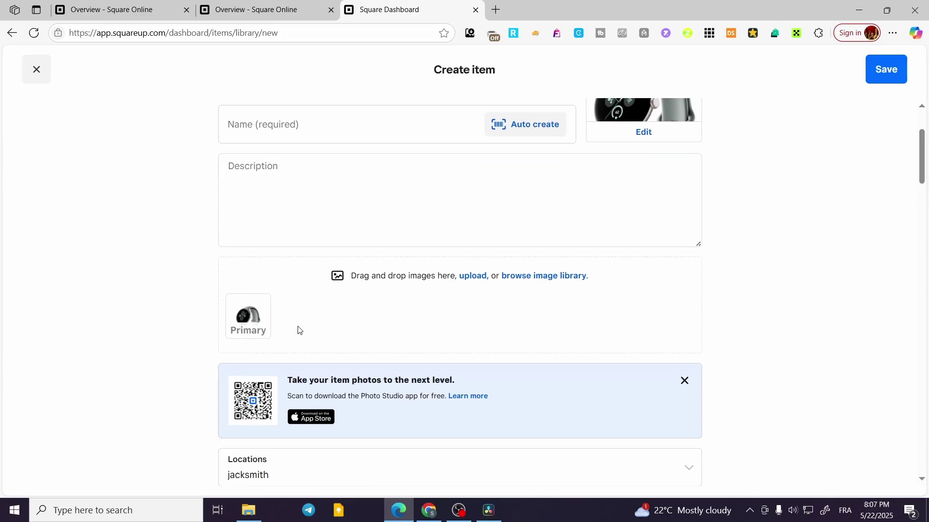
{"action": "left_click", "coordinate": [529, 276]}
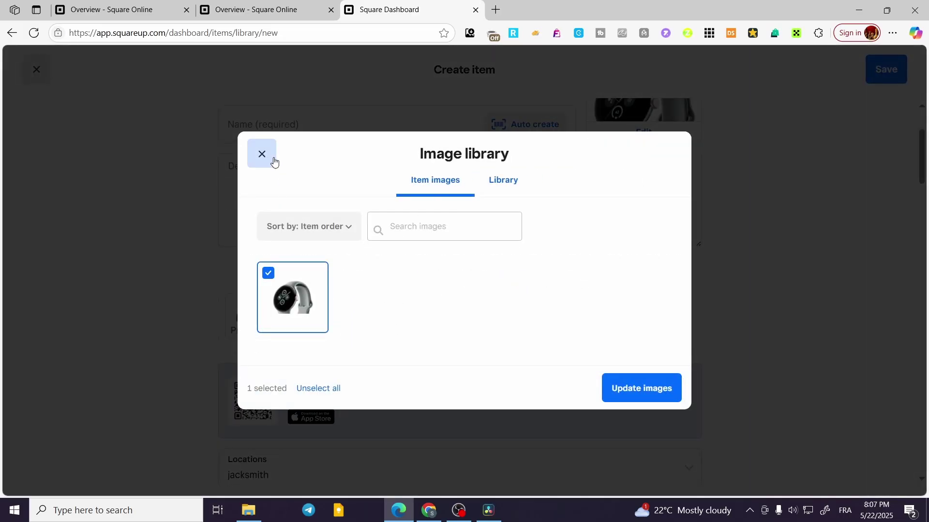
{"action": "left_click", "coordinate": [268, 158]}
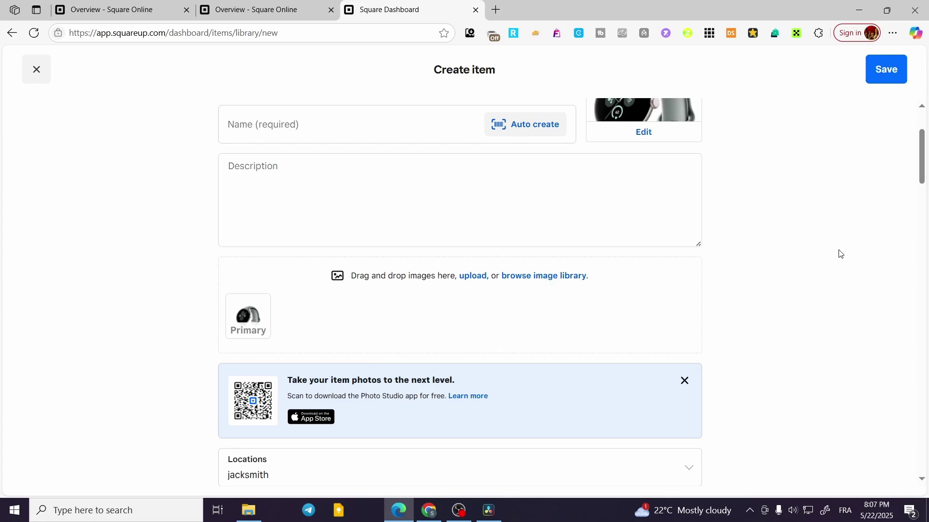
Look over the item's category choices, picking Clothing, then close them
{"action": "scroll", "coordinate": [840, 254], "scroll_direction": "down", "scroll_amount": 3}
{"action": "scroll", "coordinate": [580, 230], "scroll_direction": "down", "scroll_amount": 2}
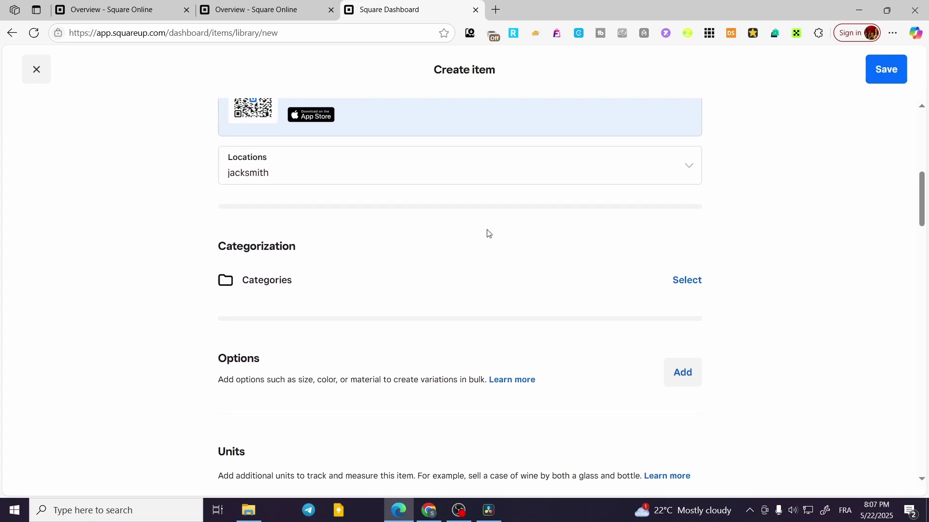
{"action": "left_click", "coordinate": [681, 279]}
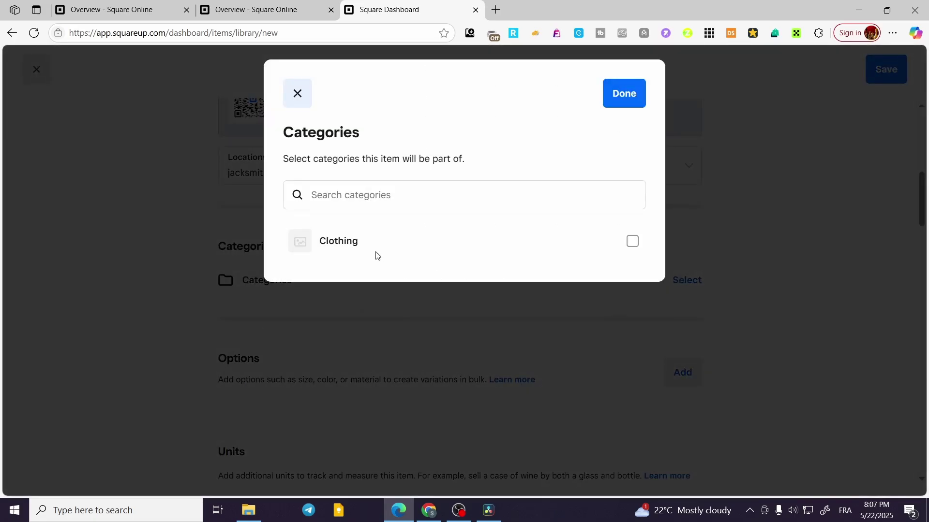
{"action": "left_click", "coordinate": [629, 243]}
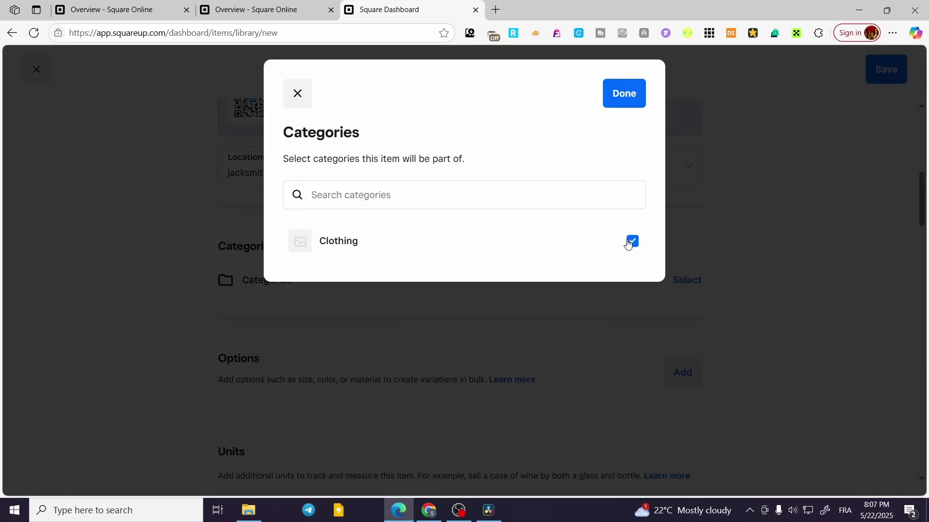
{"action": "left_click", "coordinate": [297, 94]}
{"action": "scroll", "coordinate": [491, 312], "scroll_direction": "down", "scroll_amount": 2}
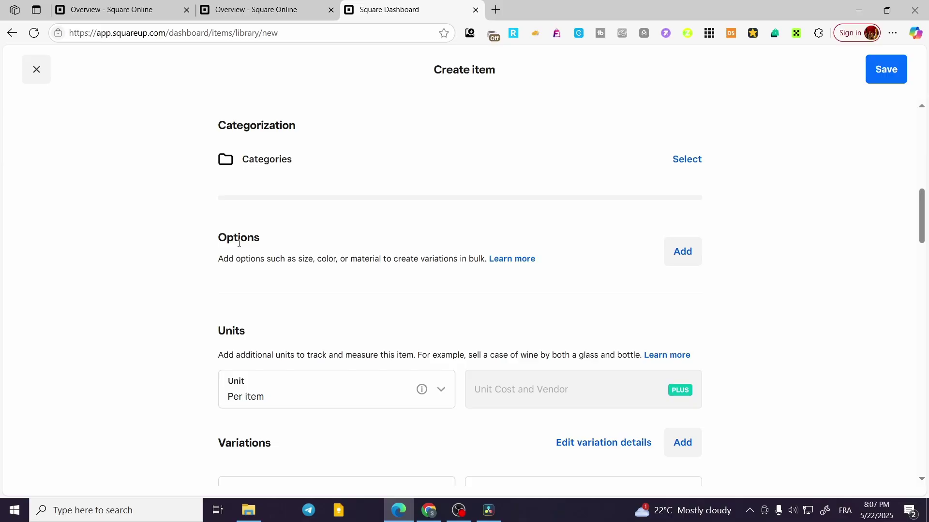
Create a Color option set with the values Grey, Black and Red
{"action": "left_click", "coordinate": [676, 254]}
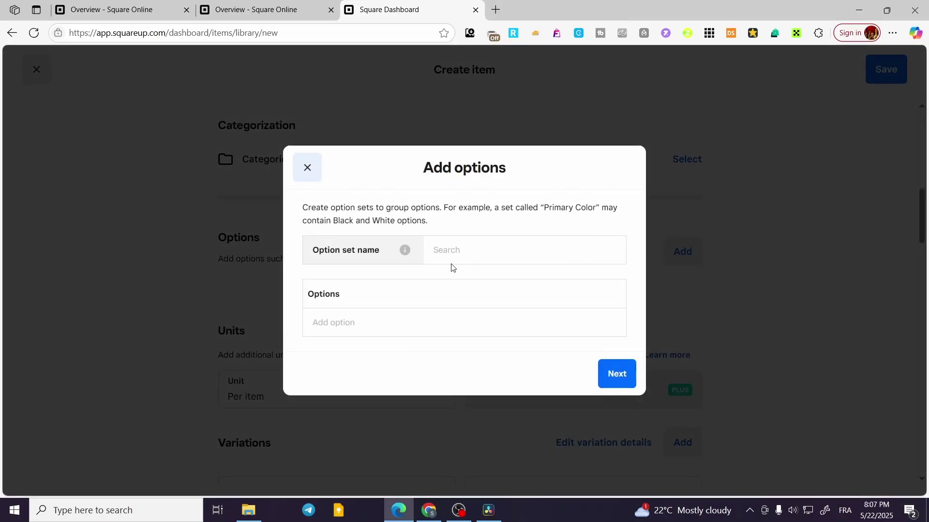
{"action": "left_click", "coordinate": [488, 255]}
{"action": "type", "text": "c"}
{"action": "key", "text": "BackSpace"}
{"action": "type", "text": "C"}
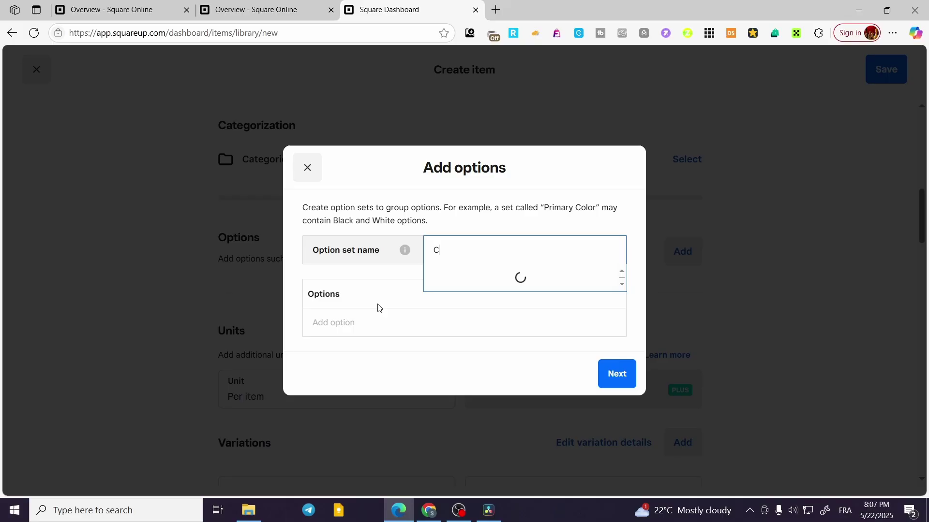
{"action": "type", "text": "olor"}
{"action": "left_click", "coordinate": [540, 278]}
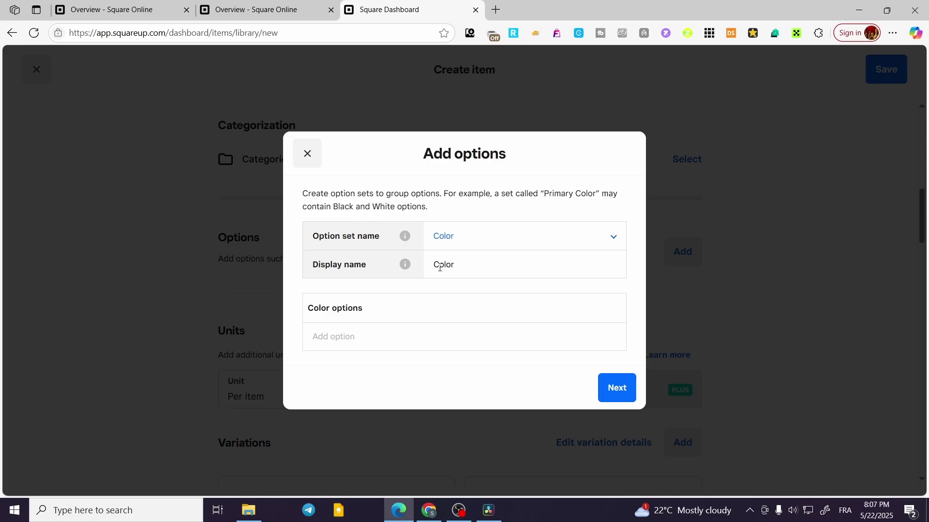
{"action": "left_click", "coordinate": [389, 343]}
{"action": "type", "text": "Grey"}
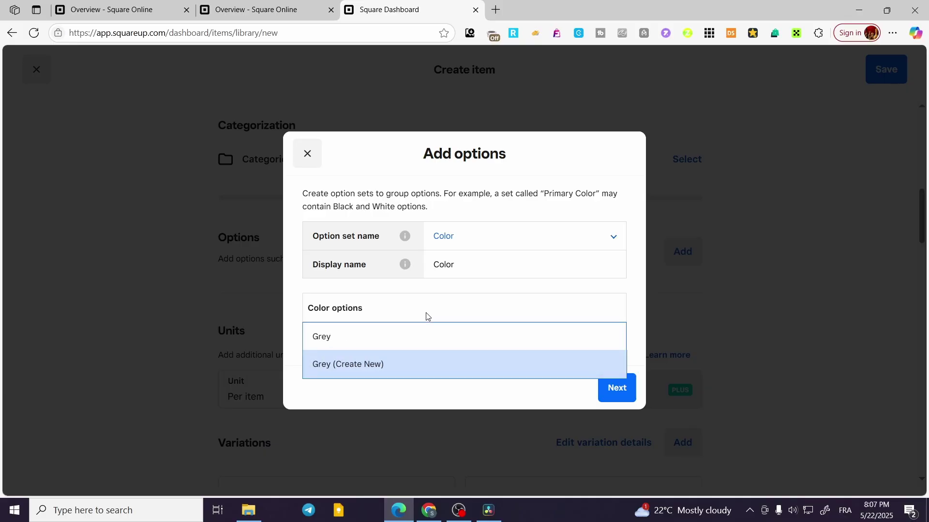
{"action": "key", "text": "Return"}
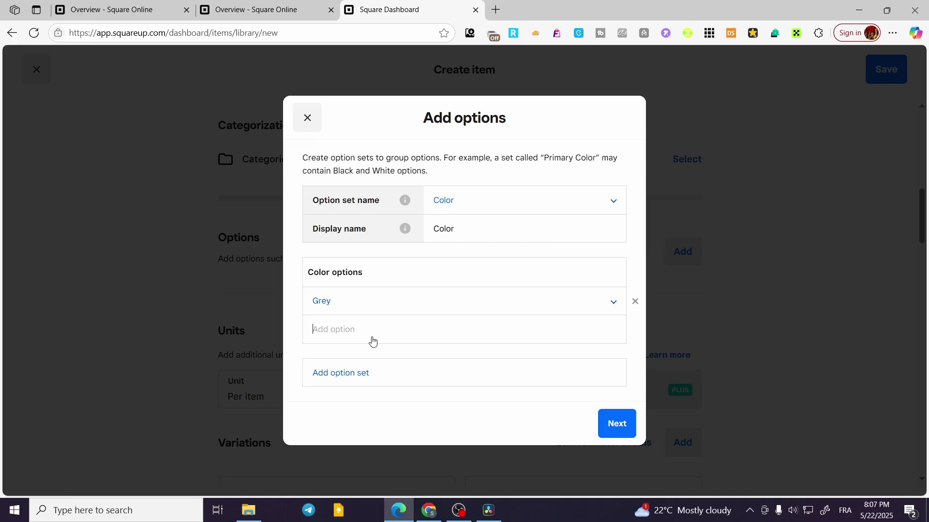
{"action": "type", "text": "Black"}
{"action": "key", "text": "Return"}
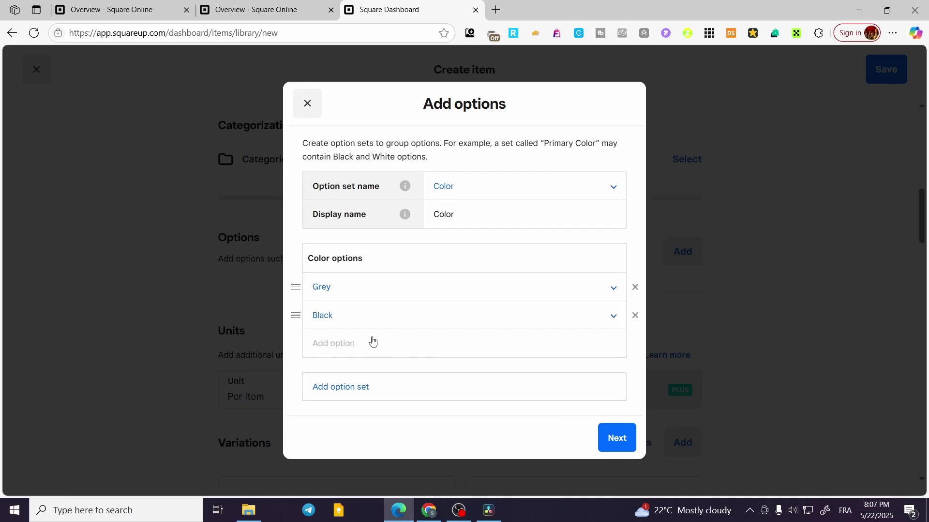
{"action": "left_click", "coordinate": [373, 342]}
{"action": "type", "text": "Red"}
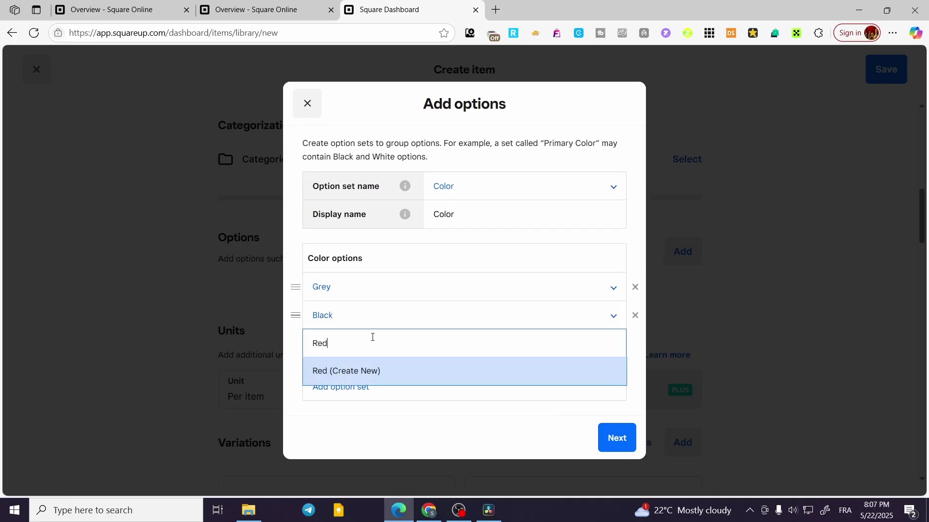
{"action": "key", "text": "Return"}
{"action": "scroll", "coordinate": [451, 361], "scroll_direction": "down", "scroll_amount": 1}
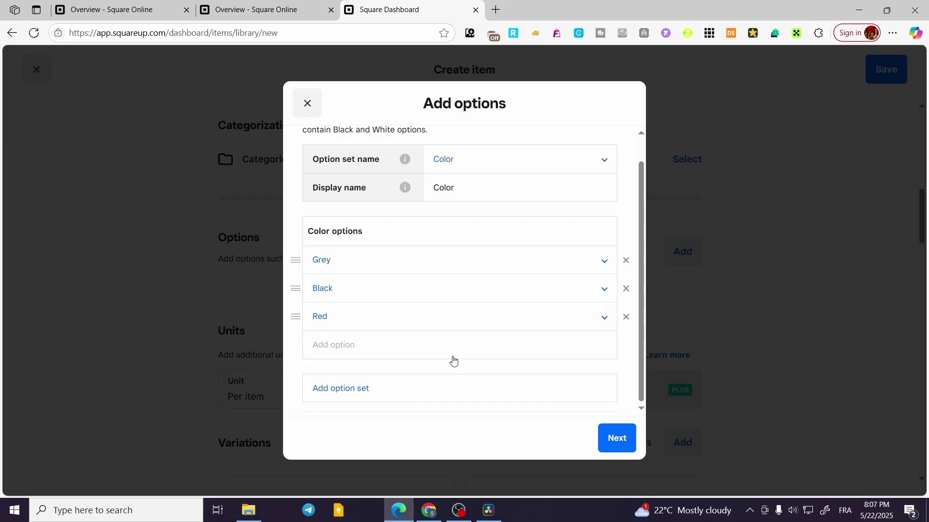
Add a Size option set with 44mm and 40mm, then preview the variations
{"action": "left_click", "coordinate": [359, 394]}
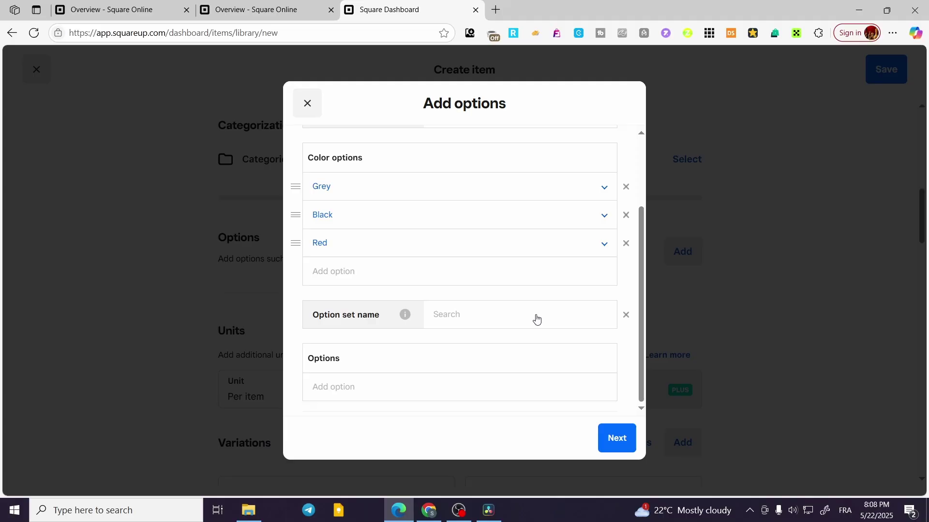
{"action": "type", "text": "Size"}
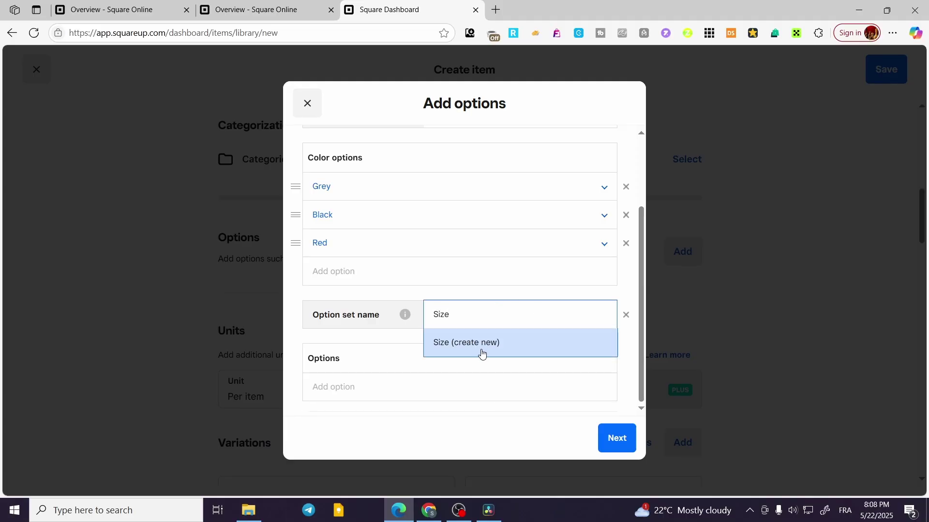
{"action": "left_click", "coordinate": [480, 352]}
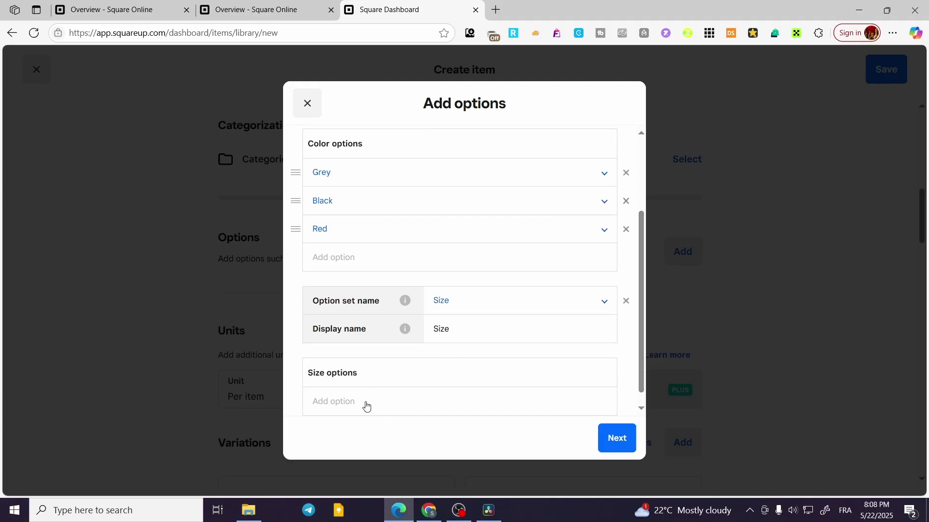
{"action": "left_click", "coordinate": [366, 405]}
{"action": "type", "text": "44"}
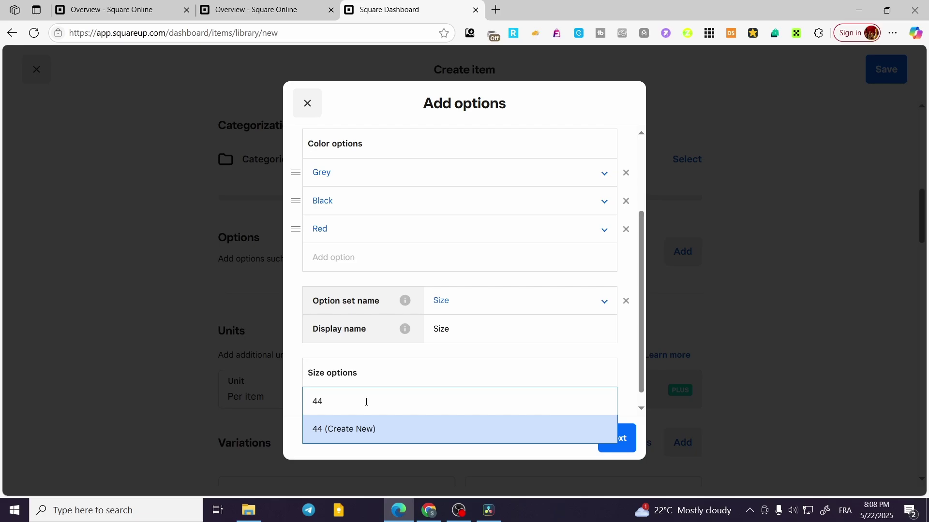
{"action": "type", "text": "mm"}
{"action": "key", "text": "Return"}
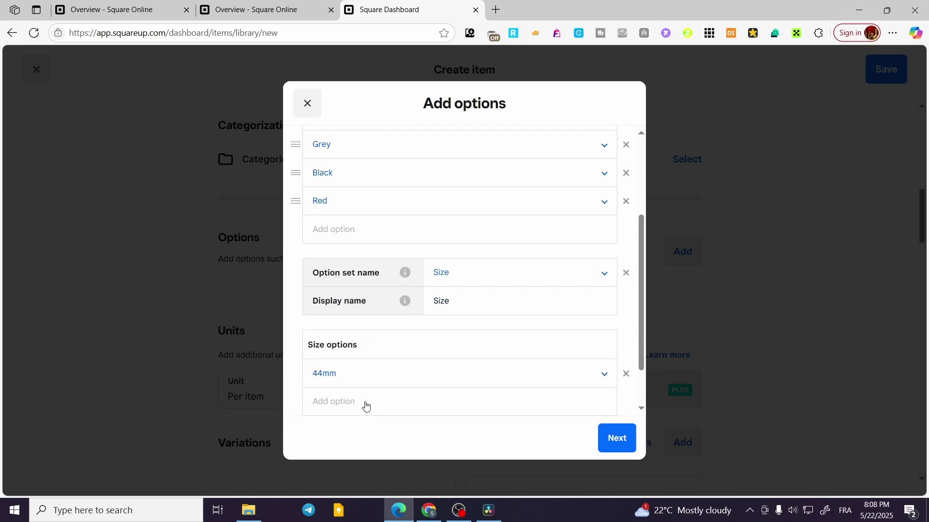
{"action": "type", "text": "40"}
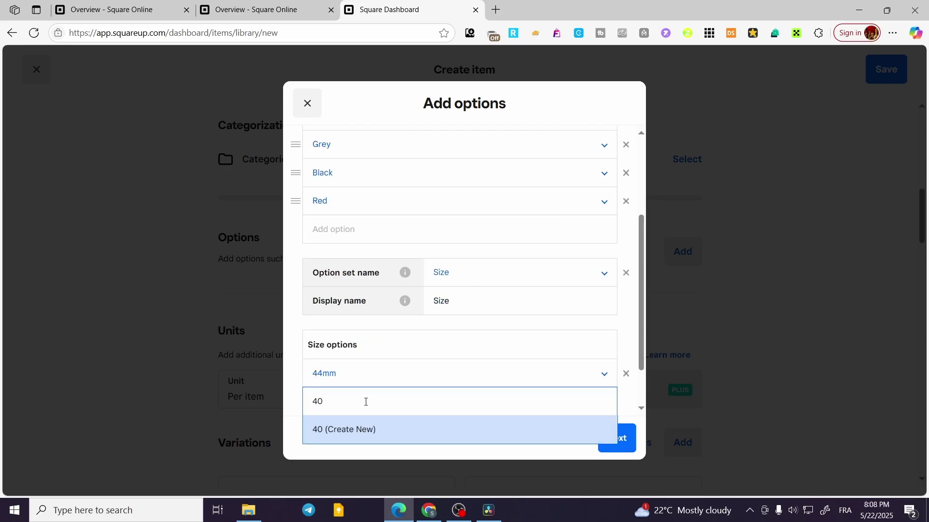
{"action": "type", "text": "mm"}
{"action": "key", "text": "Return"}
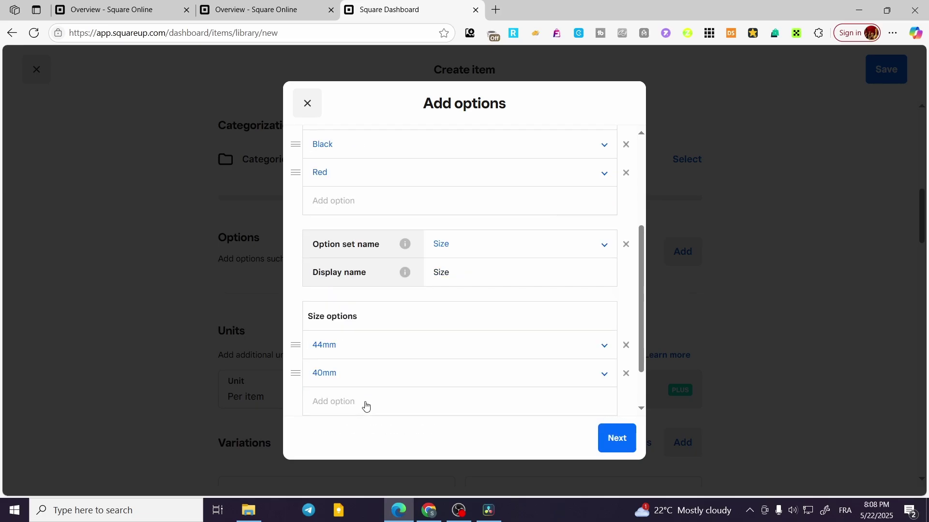
{"action": "left_click", "coordinate": [624, 450]}
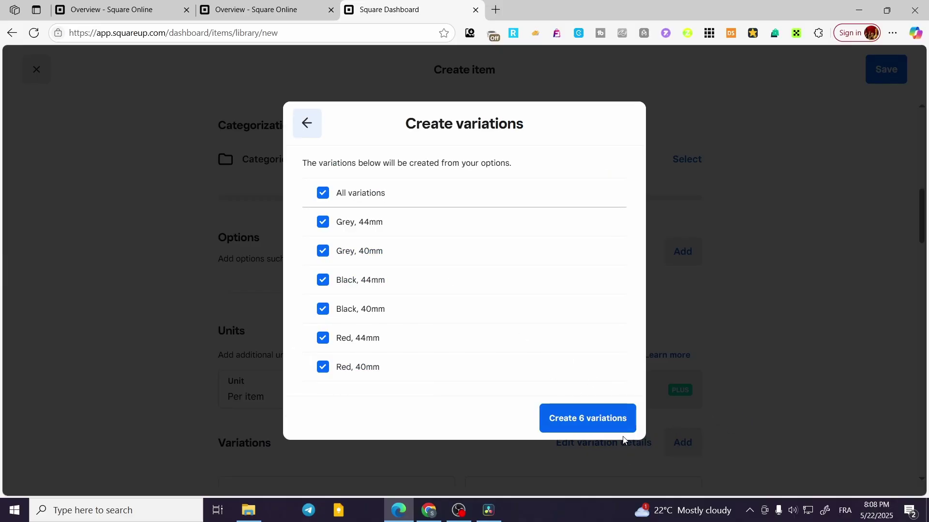
Create the six Color/Size variations, then briefly open and close the Color option editor
{"action": "left_click", "coordinate": [602, 420]}
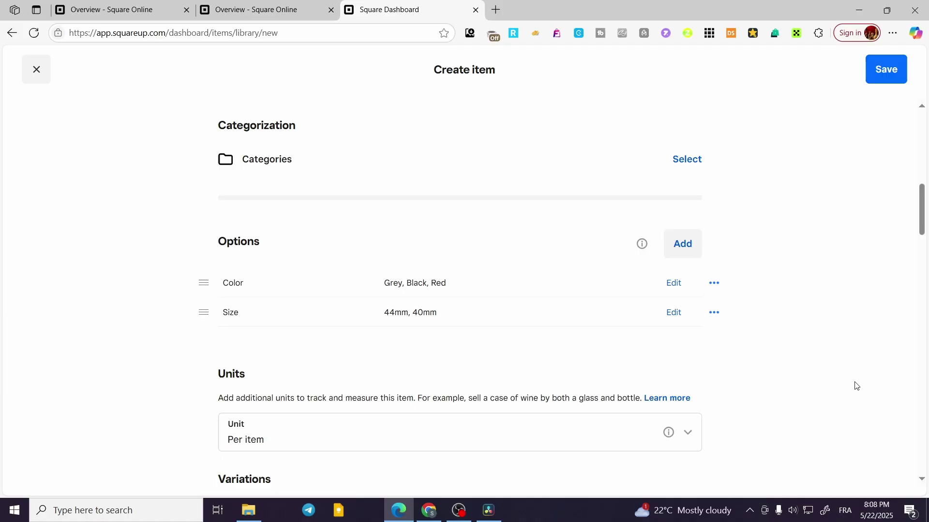
{"action": "left_click", "coordinate": [338, 290]}
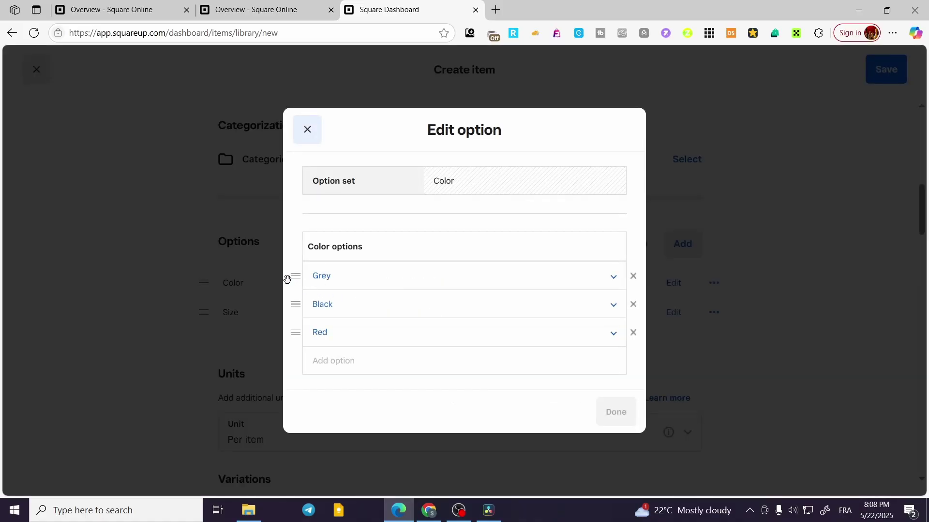
{"action": "left_click", "coordinate": [227, 280]}
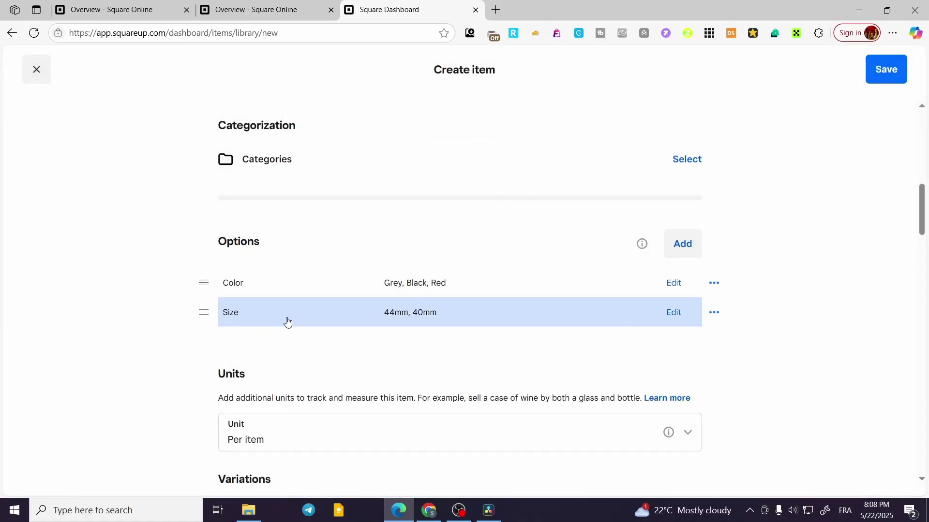
{"action": "left_click", "coordinate": [295, 292]}
{"action": "left_click", "coordinate": [233, 336]}
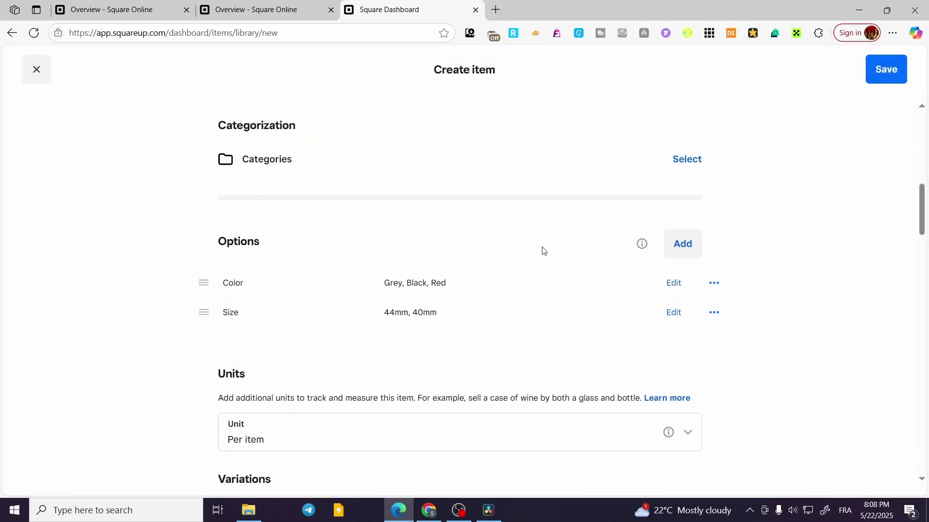
Look at the image library for Grey, 44mm and for all selected variations
{"action": "scroll", "coordinate": [299, 252], "scroll_direction": "down", "scroll_amount": 2}
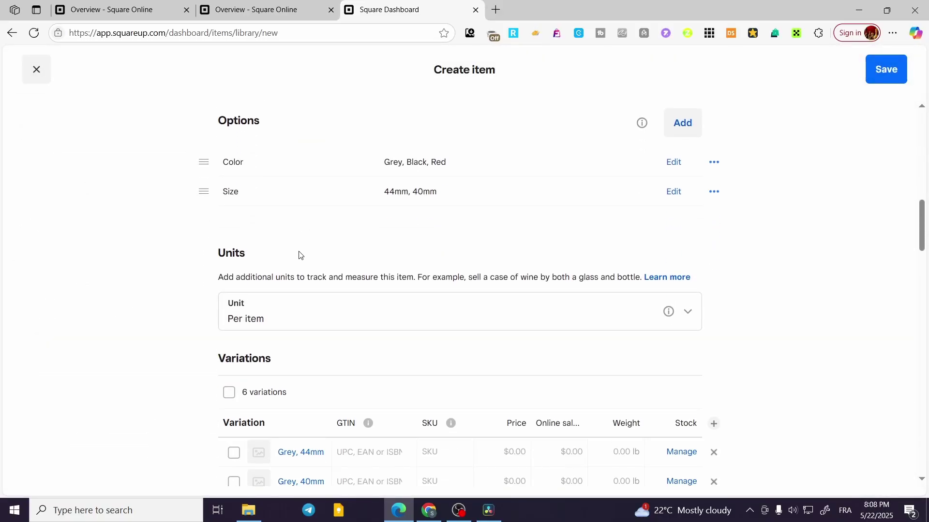
{"action": "scroll", "coordinate": [300, 254], "scroll_direction": "down", "scroll_amount": 3}
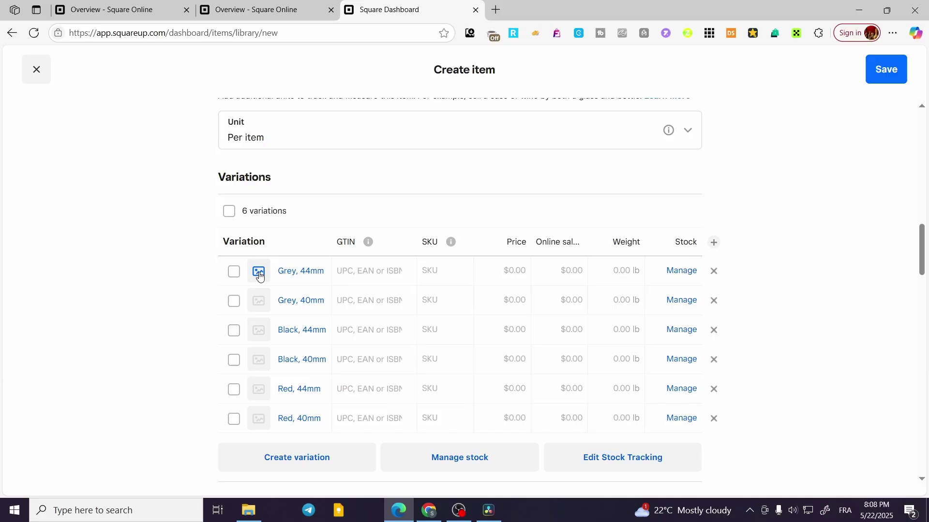
{"action": "left_click", "coordinate": [259, 274]}
{"action": "left_click", "coordinate": [183, 289]}
{"action": "left_click", "coordinate": [230, 214]}
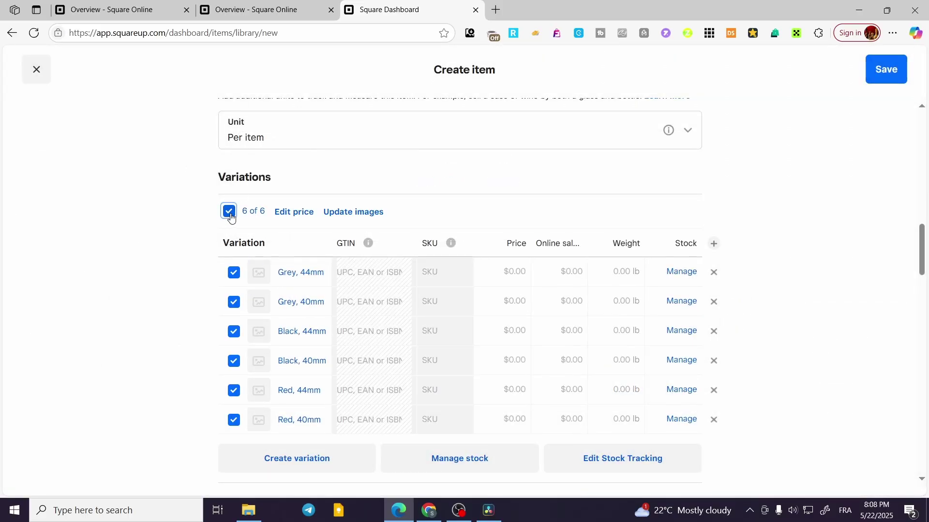
{"action": "left_click", "coordinate": [363, 219]}
{"action": "left_click", "coordinate": [269, 157]}
Select all six variations and open the shared Edit price dialog
{"action": "left_click", "coordinate": [301, 212]}
{"action": "left_click", "coordinate": [164, 279]}
{"action": "left_click", "coordinate": [228, 215]}
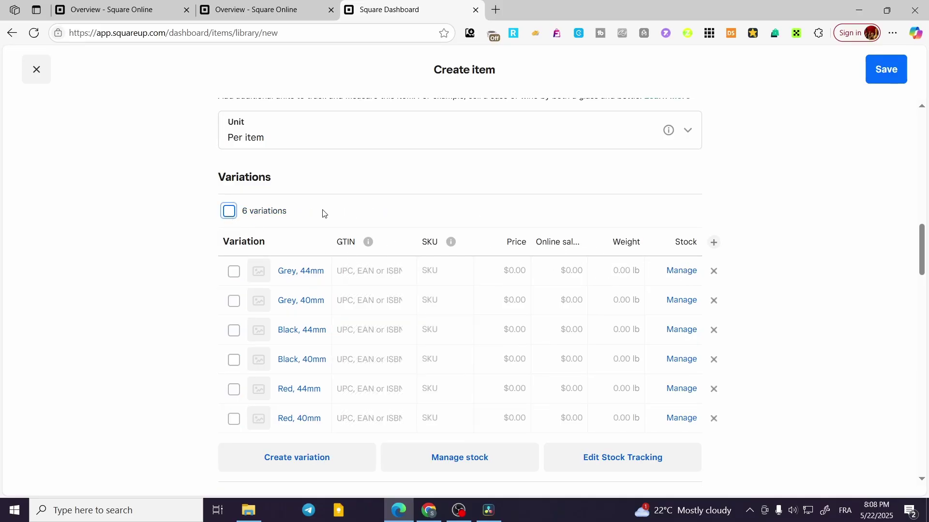
{"action": "left_click", "coordinate": [242, 216]}
{"action": "left_click", "coordinate": [244, 218]}
{"action": "left_click", "coordinate": [261, 211]}
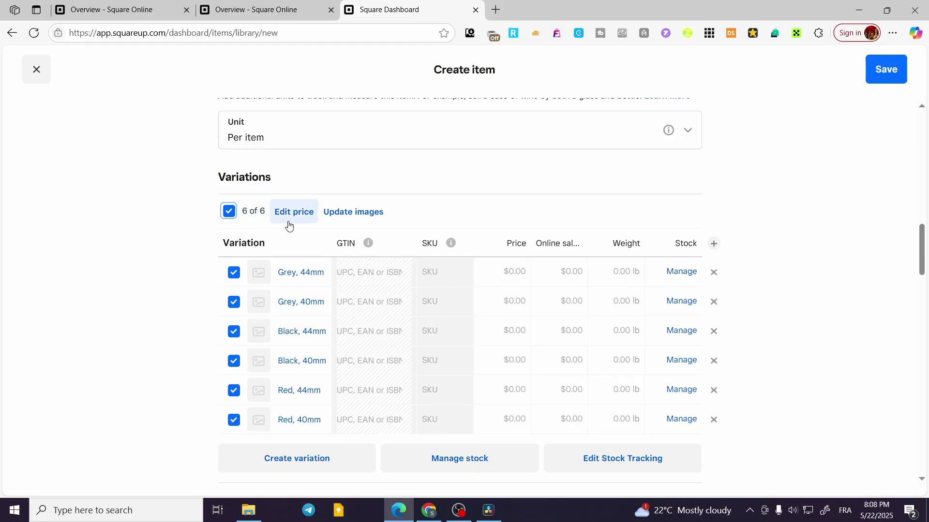
{"action": "left_click", "coordinate": [300, 211]}
Price all six variations at $140 and give Grey, 44mm an online sale price of 140.00
{"action": "left_click", "coordinate": [386, 280]}
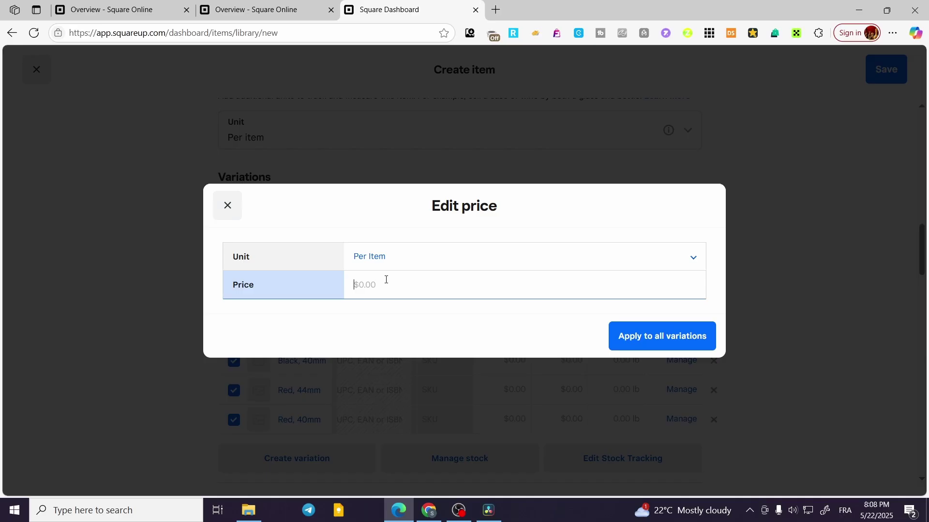
{"action": "type", "text": "140"}
{"action": "left_click", "coordinate": [640, 335]}
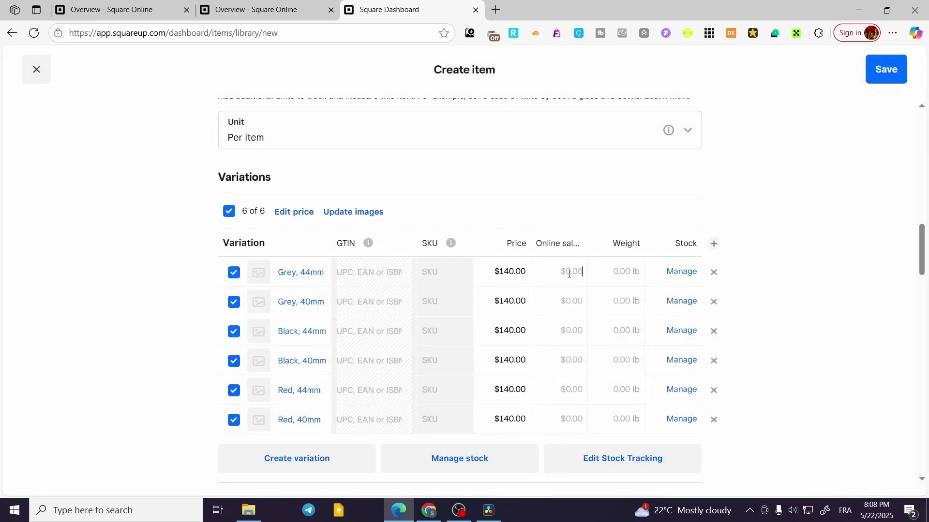
{"action": "type", "text": "140.00"}
{"action": "scroll", "coordinate": [578, 467], "scroll_direction": "down", "scroll_amount": 1}
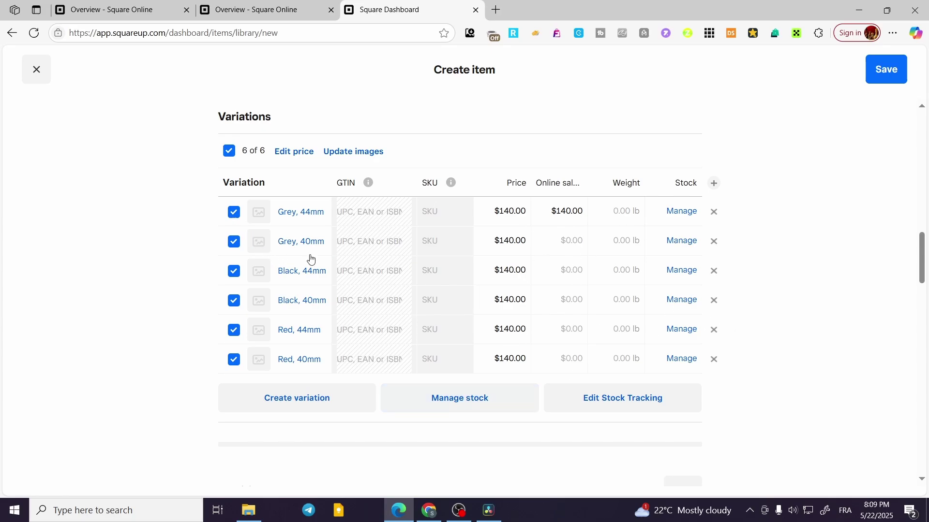
{"action": "scroll", "coordinate": [596, 273], "scroll_direction": "down", "scroll_amount": 4}
{"action": "scroll", "coordinate": [670, 282], "scroll_direction": "up", "scroll_amount": 12}
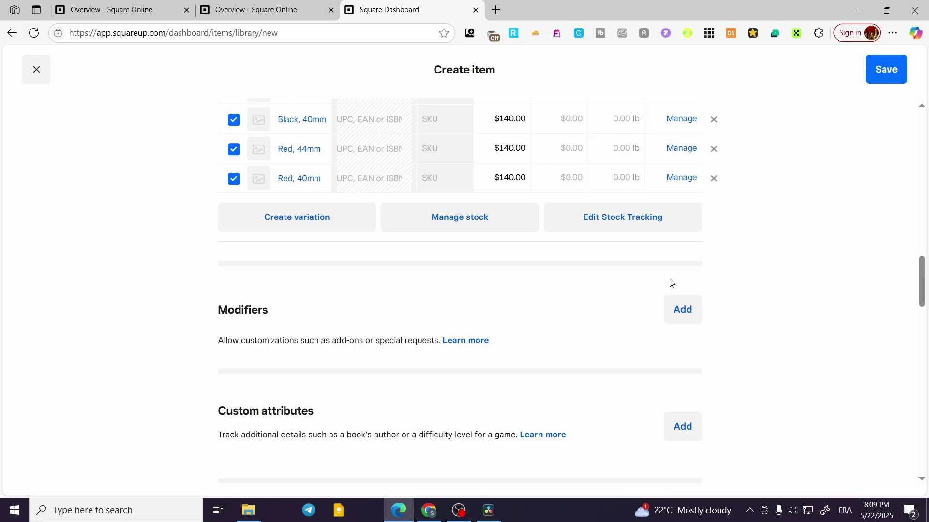